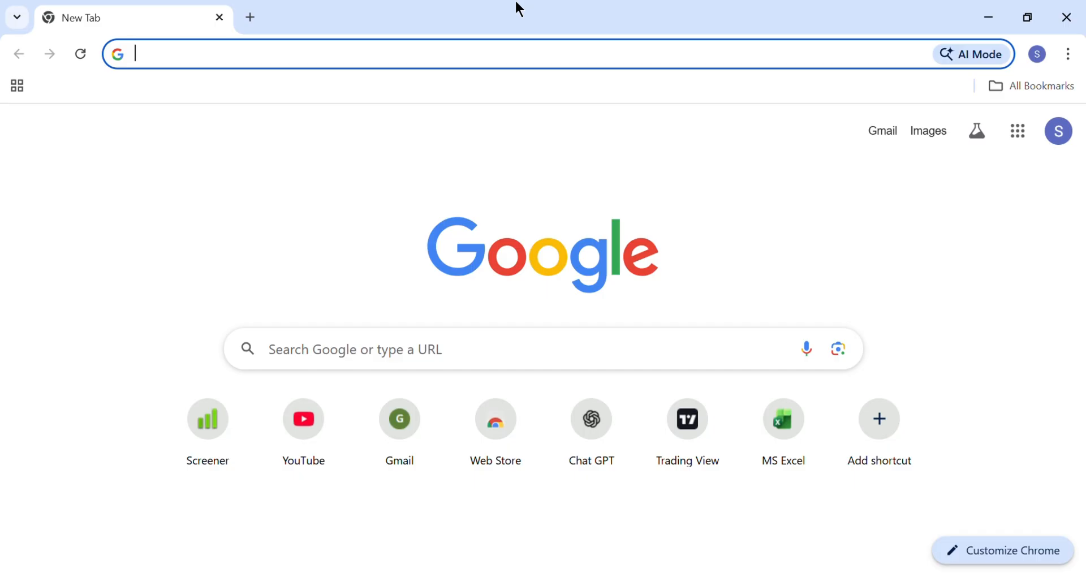
# - Open the website screener.in
pyautogui.write('SCRR')
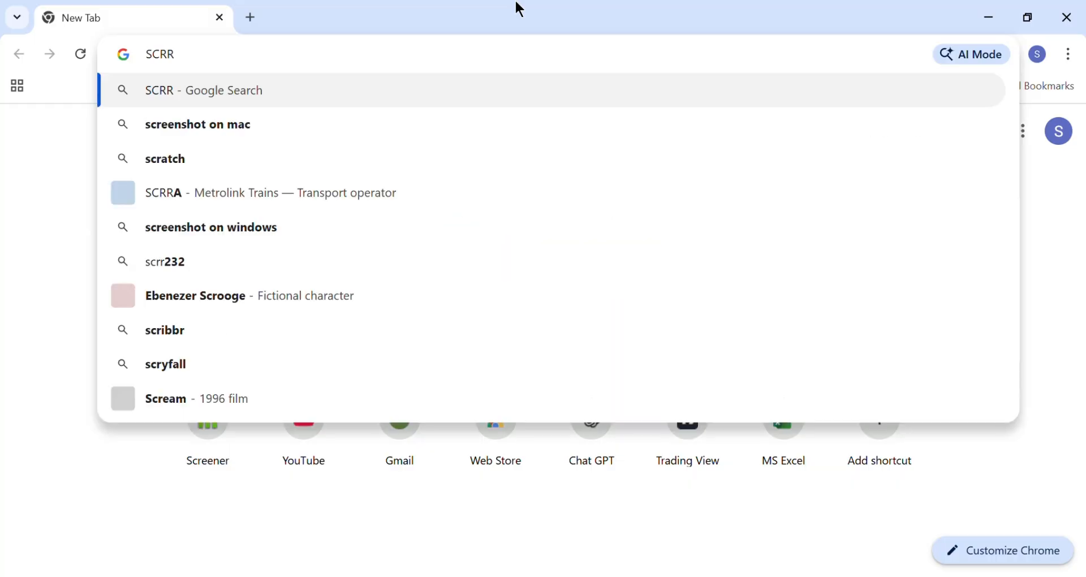
pyautogui.press('BackSpace')
pyautogui.write('EENER')
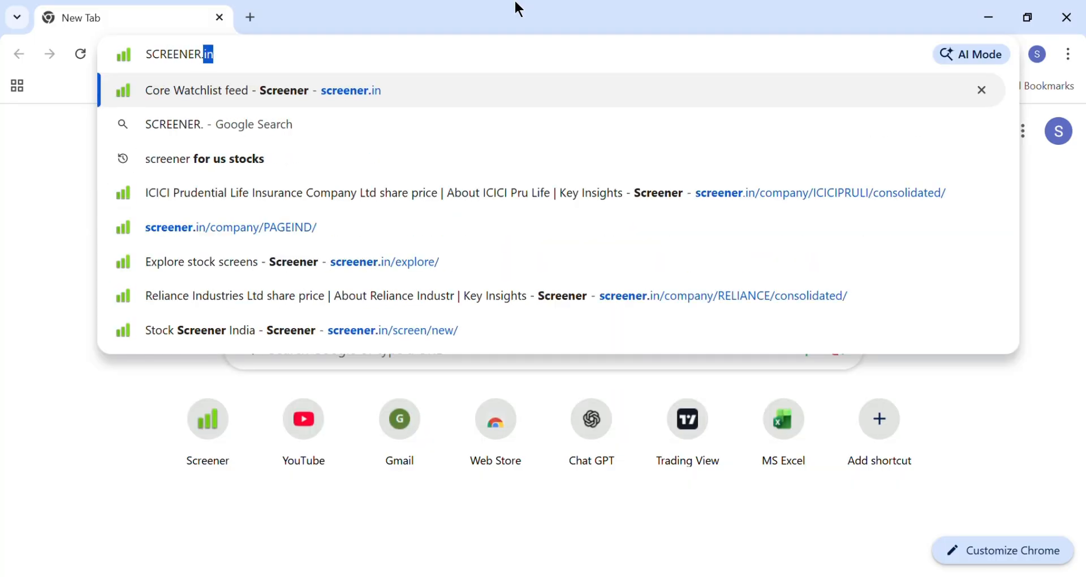
pyautogui.write('.IN')
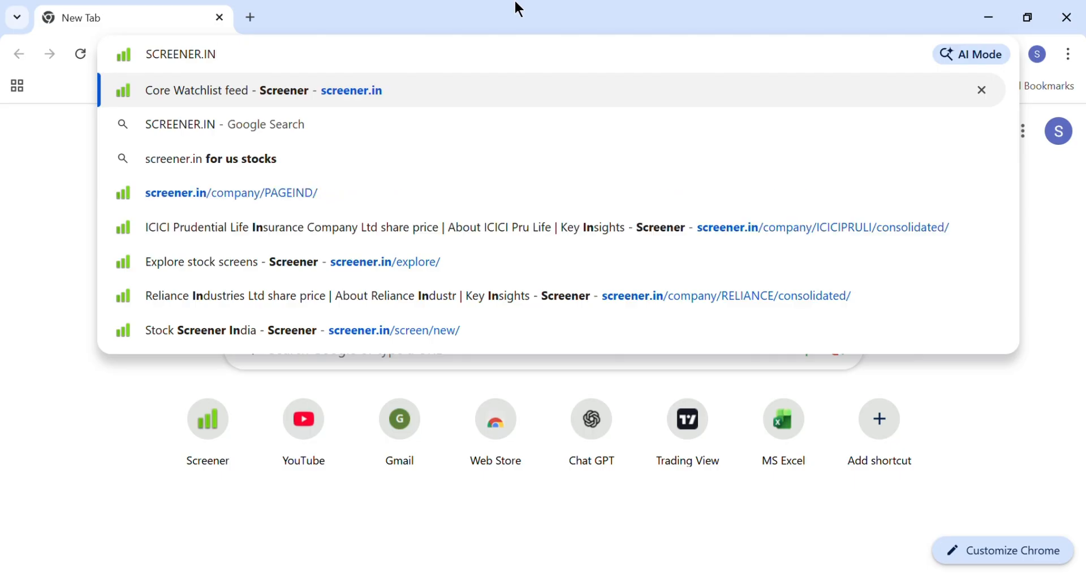
pyautogui.press('Return')
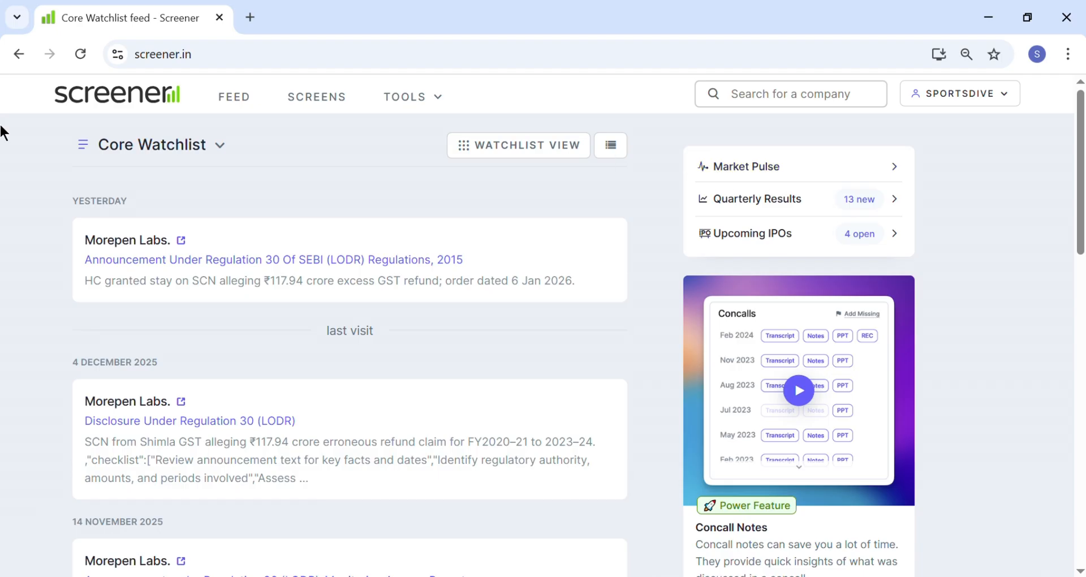
# - Create a new stock screen and enter "Market Capitalization > 10000 AND" as the first query condition
pyautogui.click(339, 113)
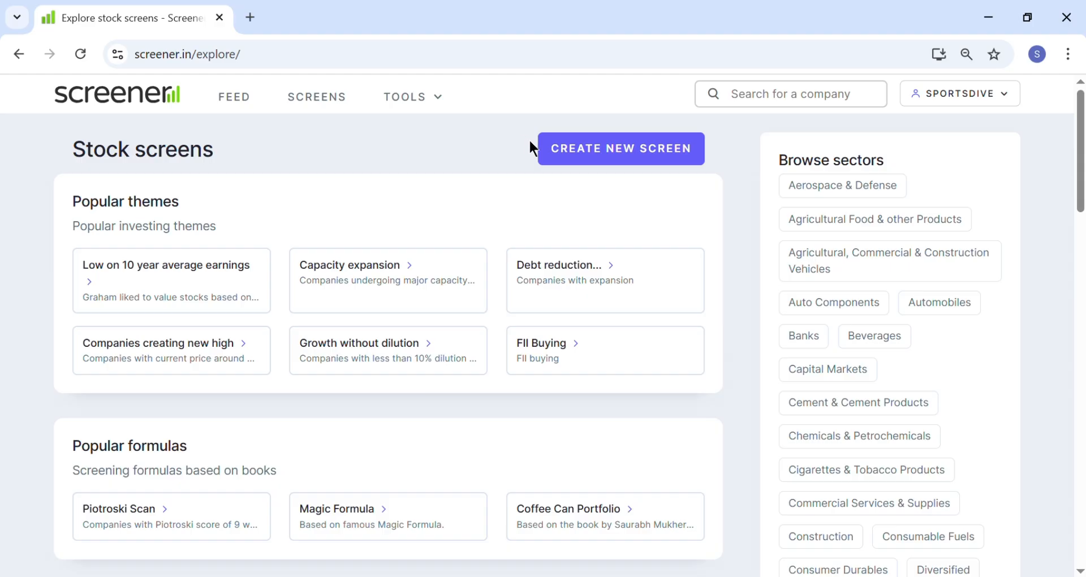
pyautogui.click(644, 163)
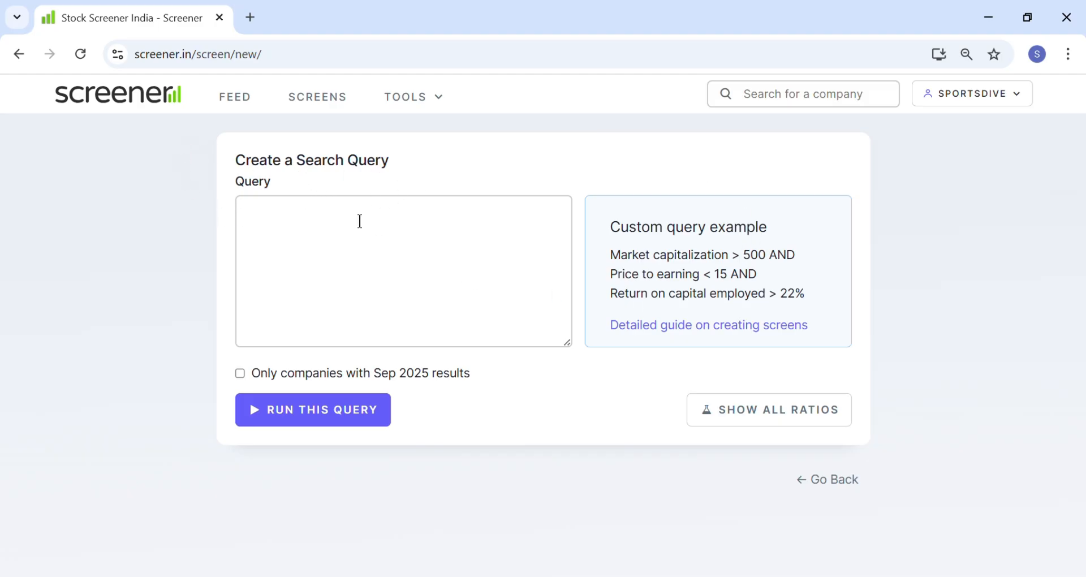
pyautogui.click(270, 225)
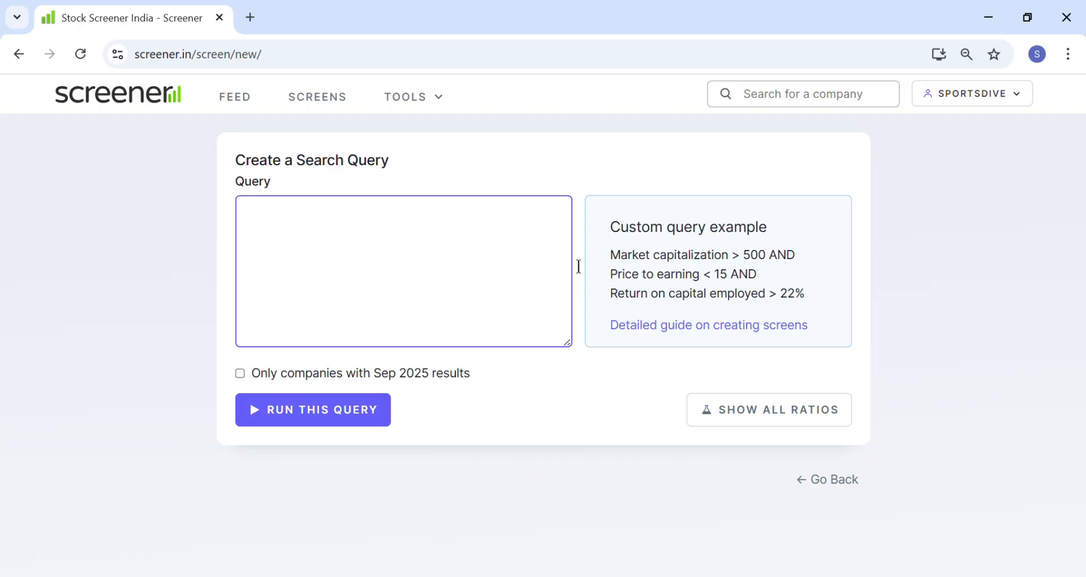
pyautogui.write('MARKET')
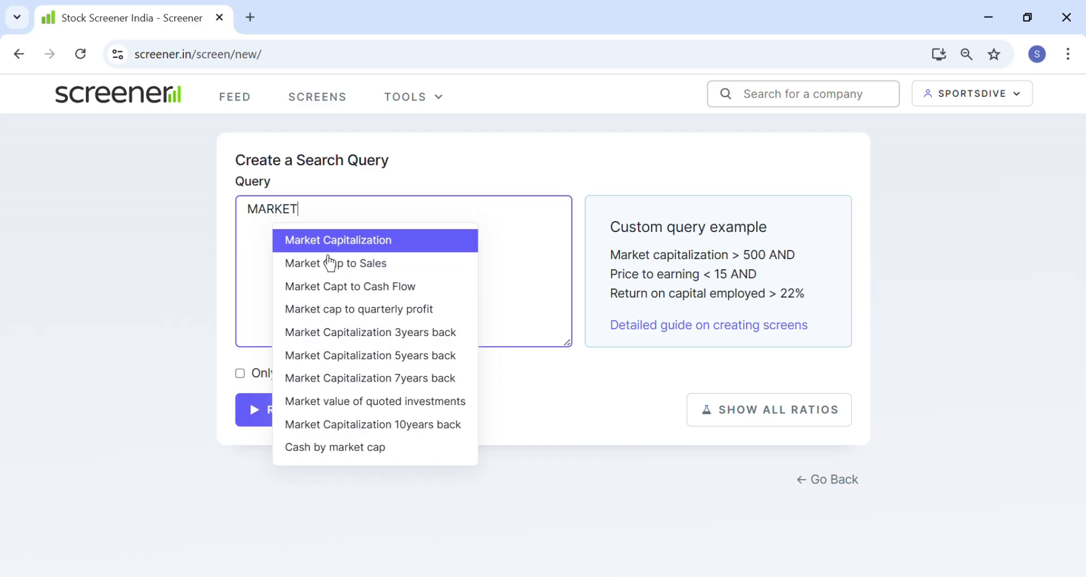
pyautogui.click(387, 247)
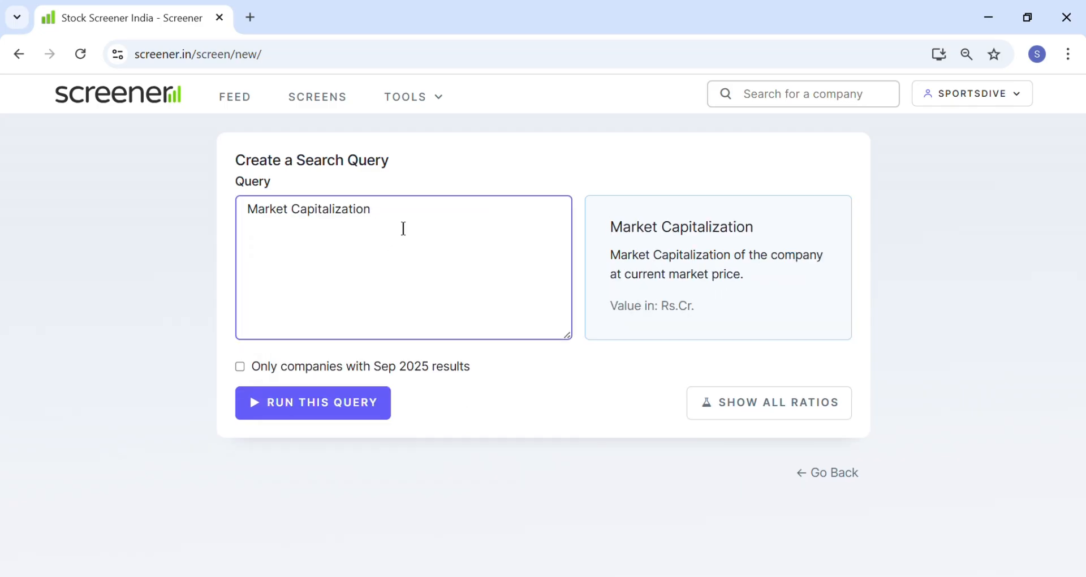
pyautogui.write('> 10000 AND')
# - Add "ROCE> 20% AND" as the second line of the query and start a new line below it
pyautogui.press('Return')
pyautogui.write('ROCE')
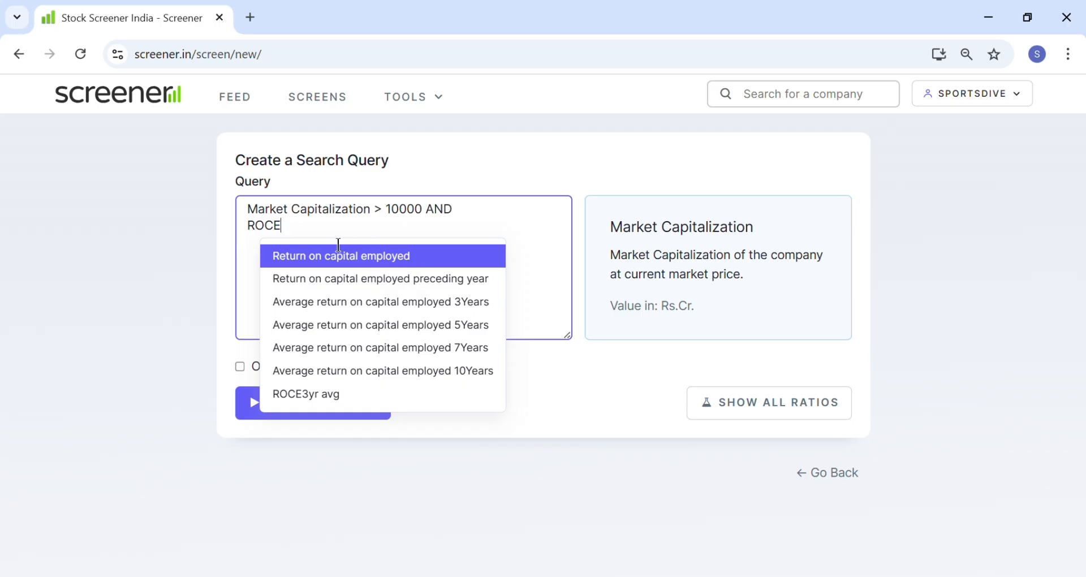
pyautogui.write('>')
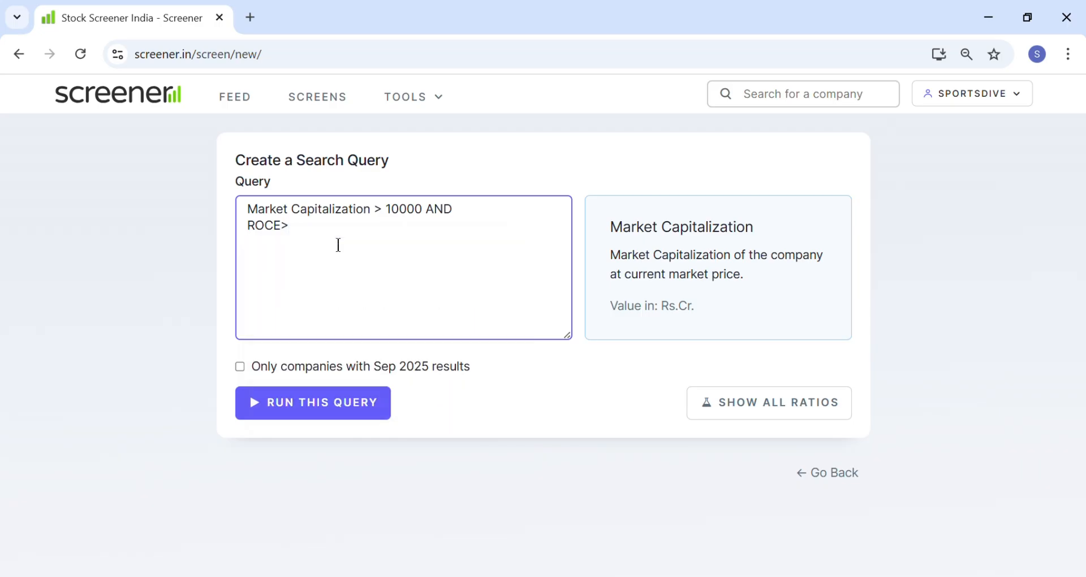
pyautogui.write(' 20% AND')
pyautogui.press('Return')
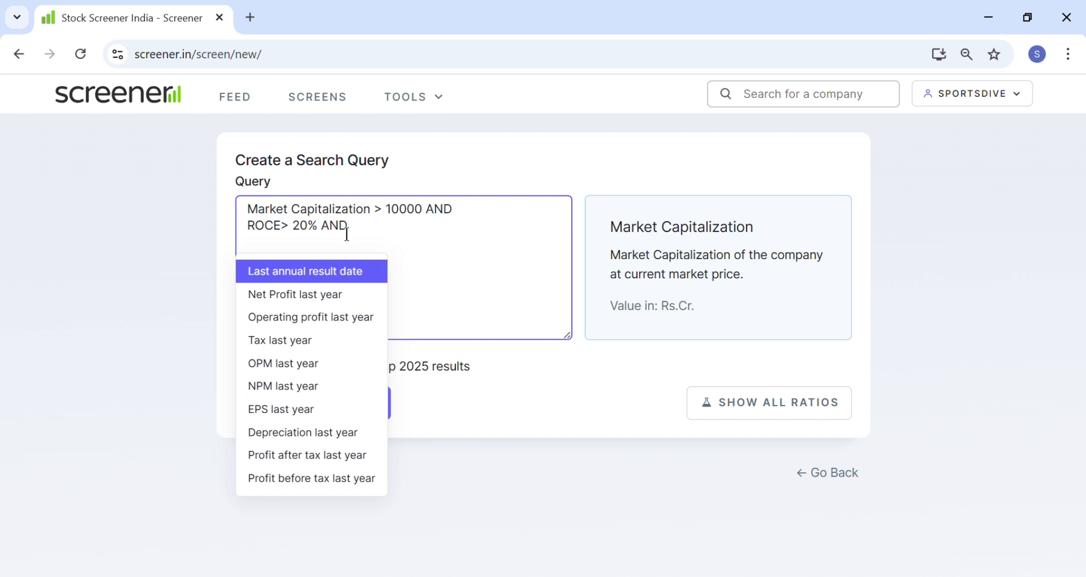
pyautogui.write('nET')
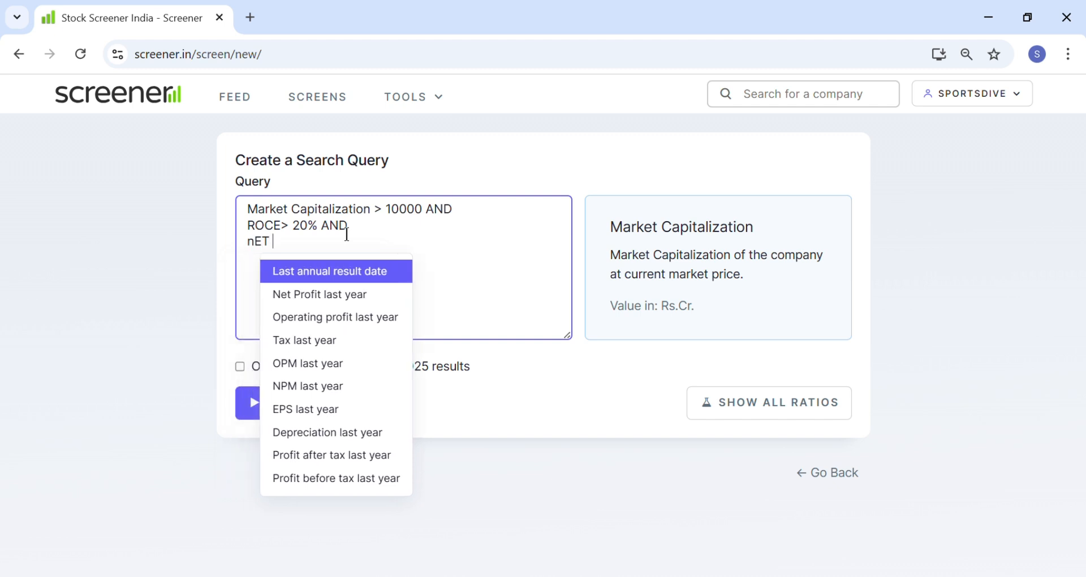
pyautogui.write(' ====')
pyautogui.press('BackSpace')
pyautogui.press('BackSpace')
pyautogui.press('BackSpace')
pyautogui.press('BackSpace')
pyautogui.press('BackSpace')
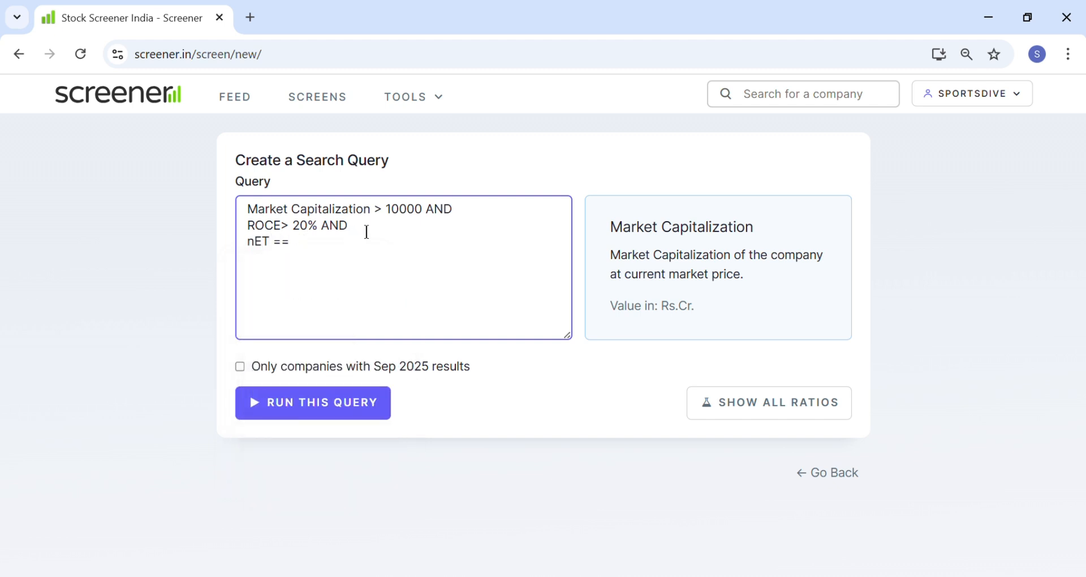
pyautogui.press('BackSpace')
pyautogui.press('BackSpace')
pyautogui.write('E')
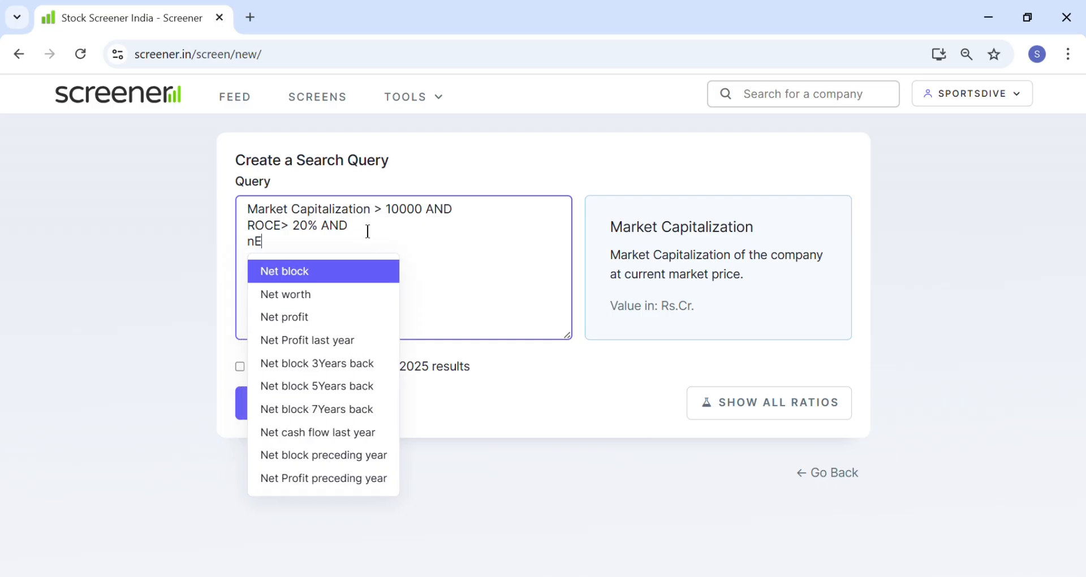
pyautogui.press('BackSpace')
pyautogui.press('BackSpace')
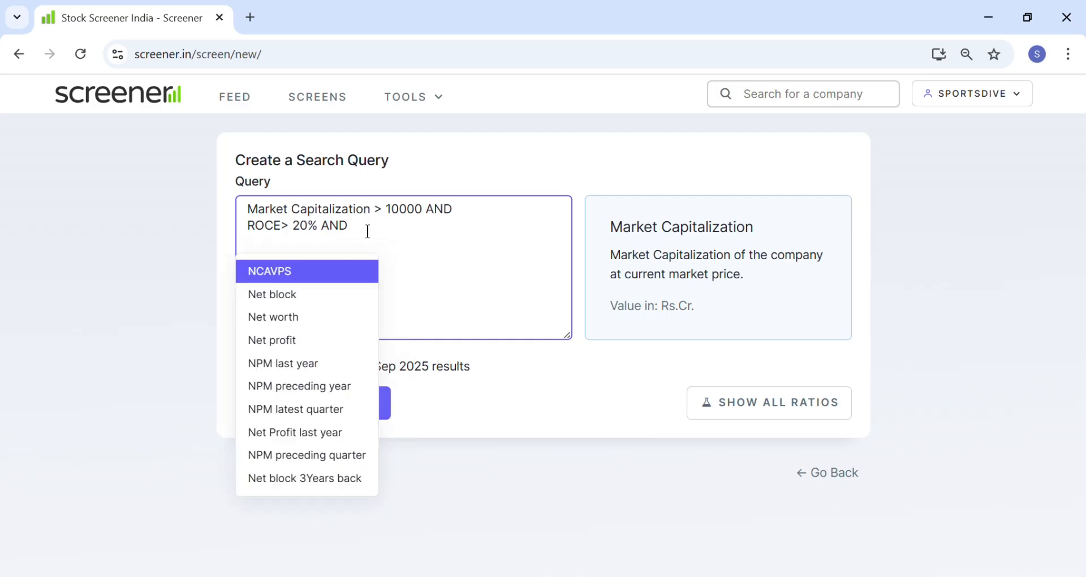
# - Add "Net profit > 500 AND" as the third query condition, using the suggested Net profit ratio
pyautogui.write('net')
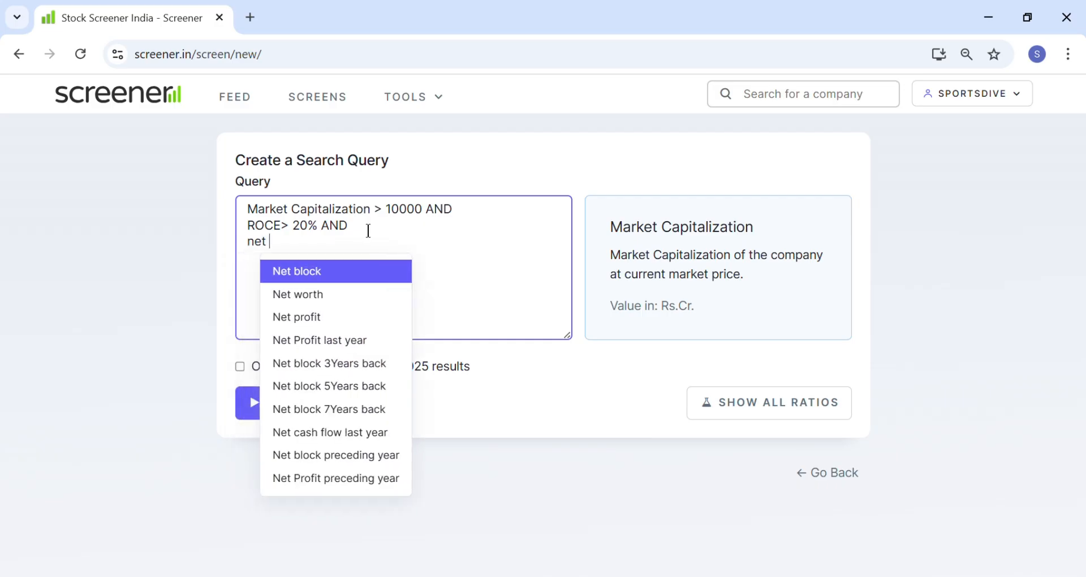
pyautogui.click(352, 318)
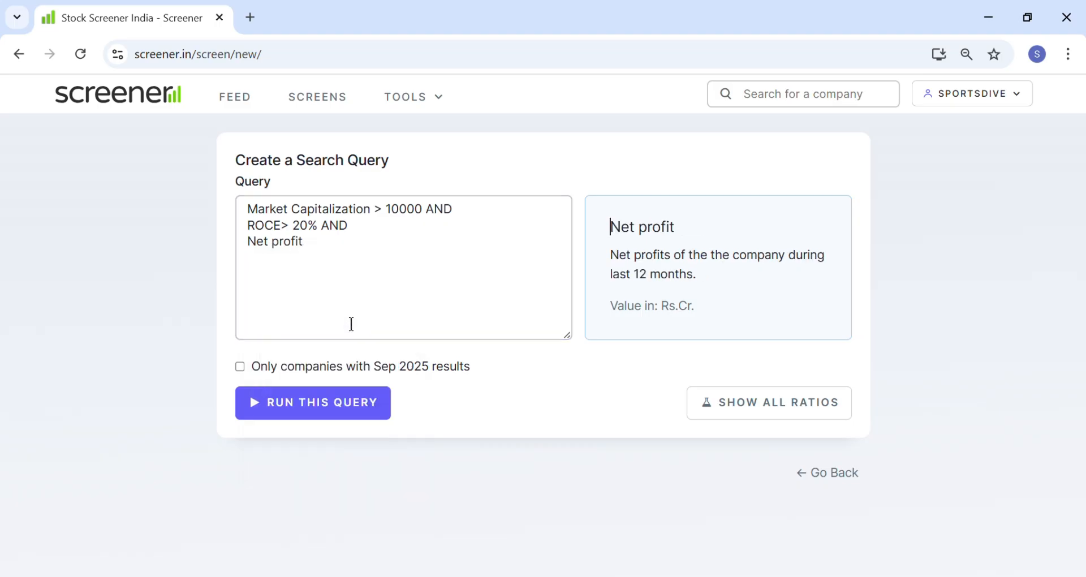
pyautogui.click(358, 265)
pyautogui.write('> 500')
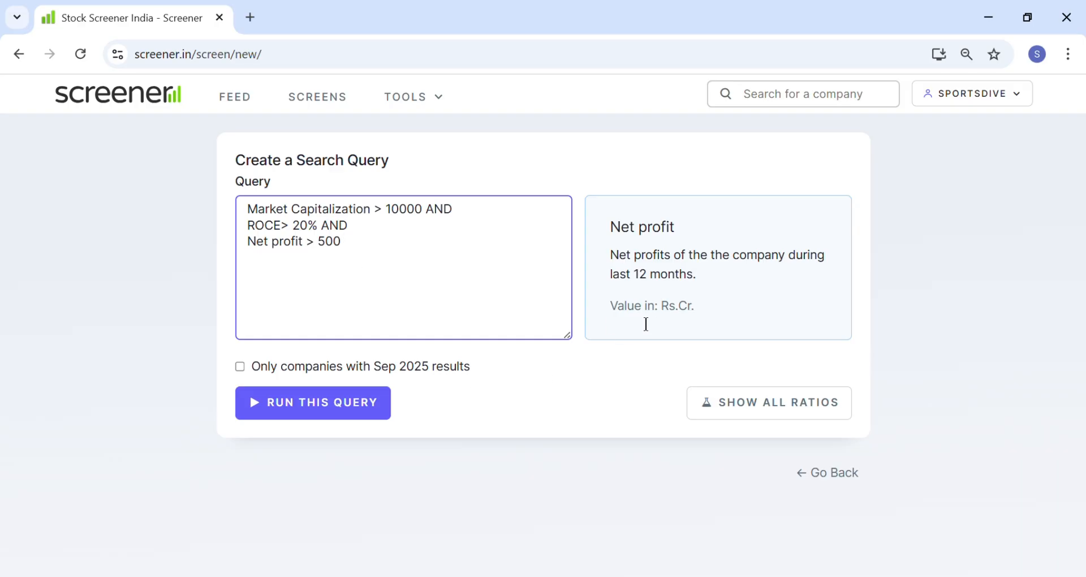
pyautogui.moveTo(645, 322); pyautogui.dragTo(708, 317)
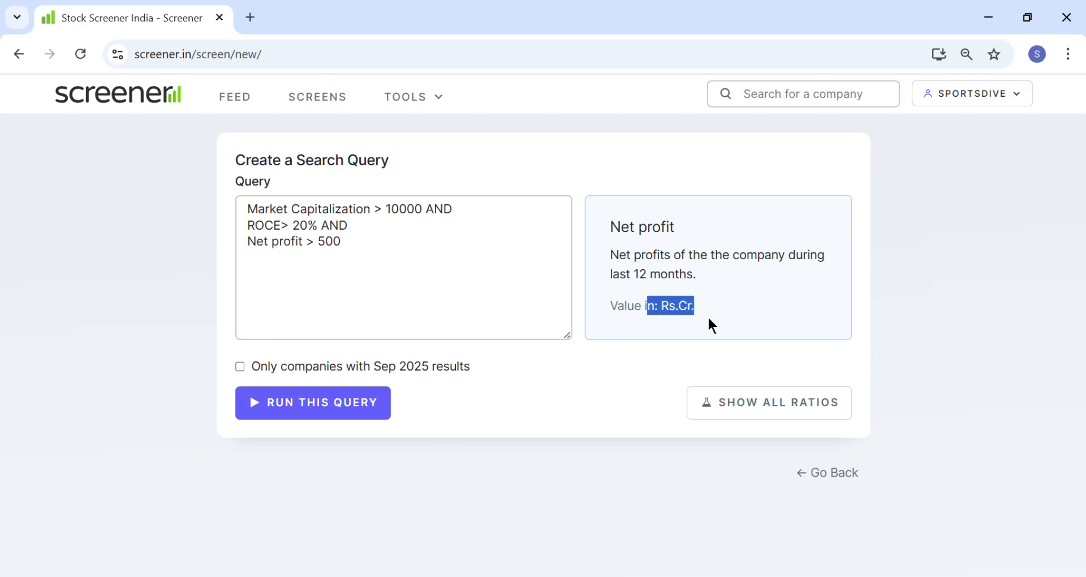
pyautogui.click(361, 257)
pyautogui.write('AND')
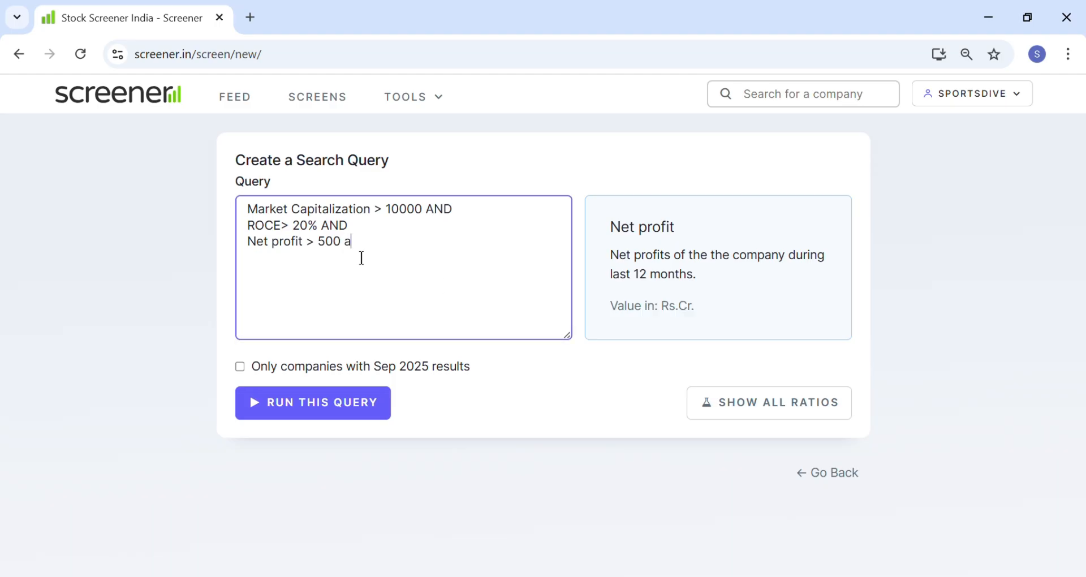
# - Add "Debt to equity <0.25%" as the last condition on a new line and run the query
pyautogui.press('Return')
pyautogui.write('deb')
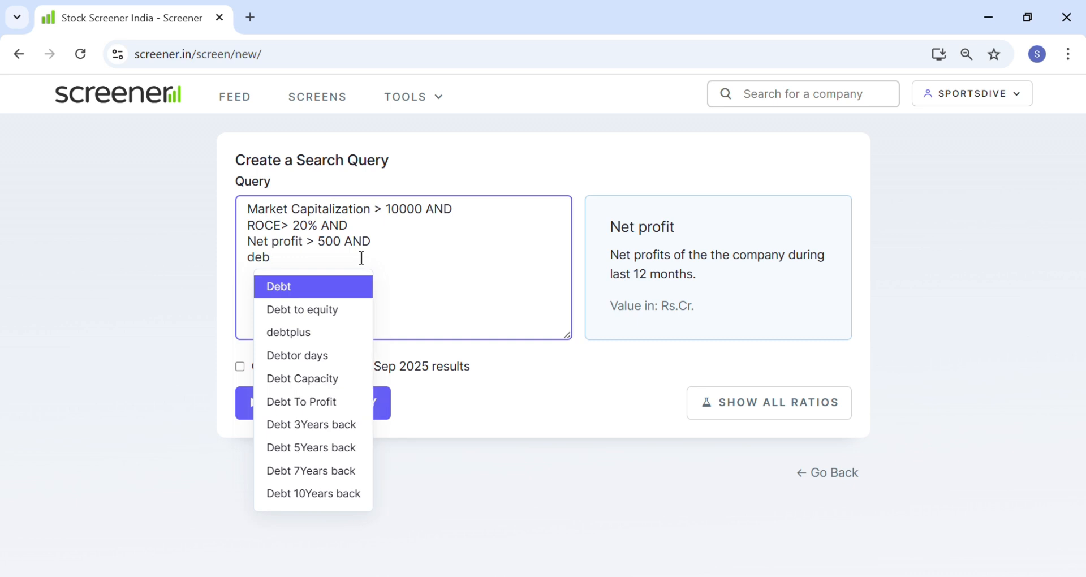
pyautogui.click(344, 317)
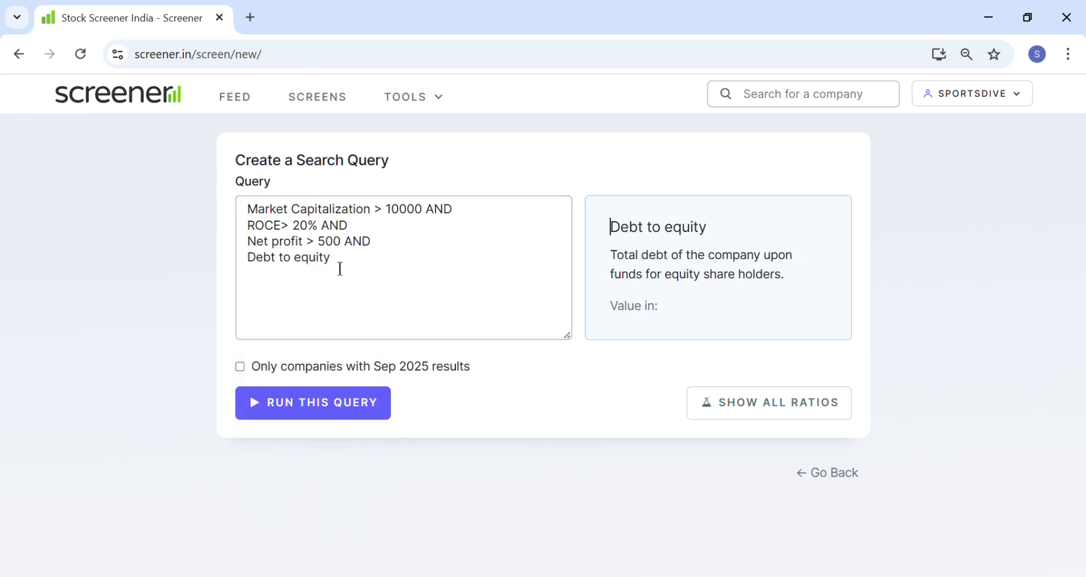
pyautogui.click(363, 274)
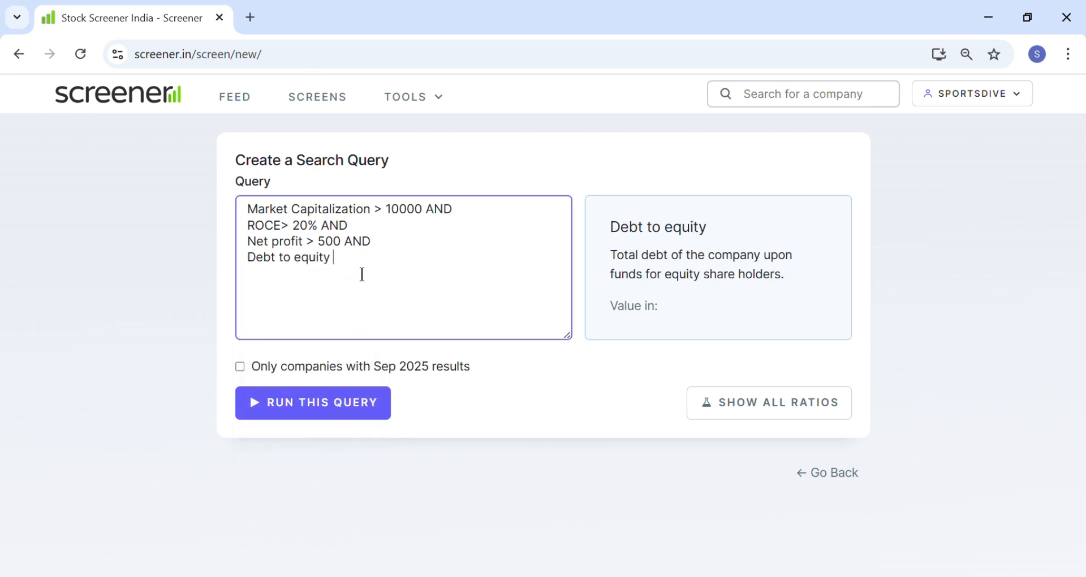
pyautogui.write('<0.25%')
pyautogui.click(348, 416)
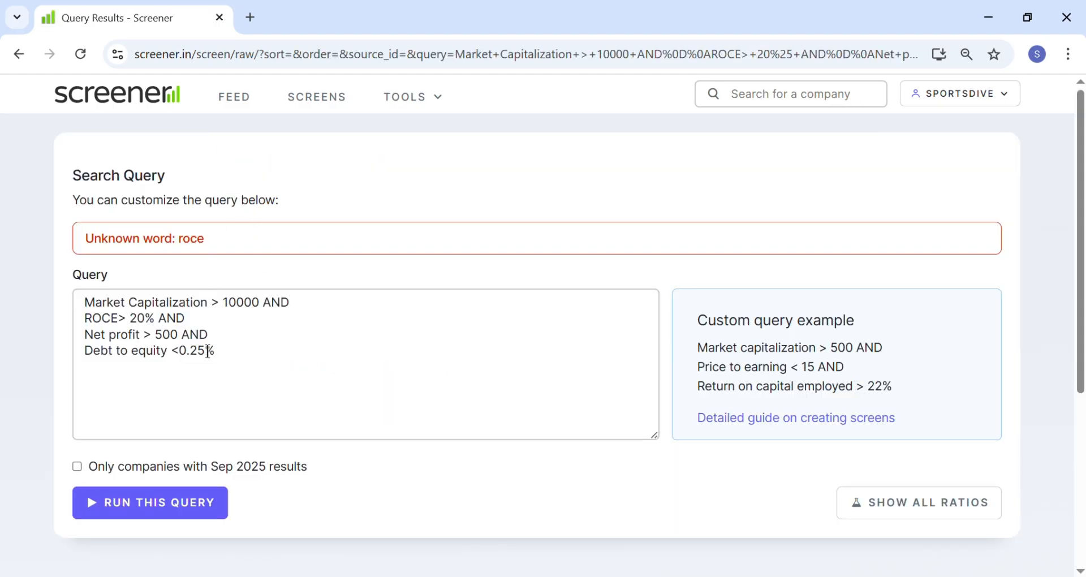
# - Replace ROCE with the suggested Return on capital employed ratio in the second condition and run the query again
pyautogui.click(132, 331)
pyautogui.press('BackSpace')
pyautogui.press('BackSpace')
pyautogui.press('BackSpace')
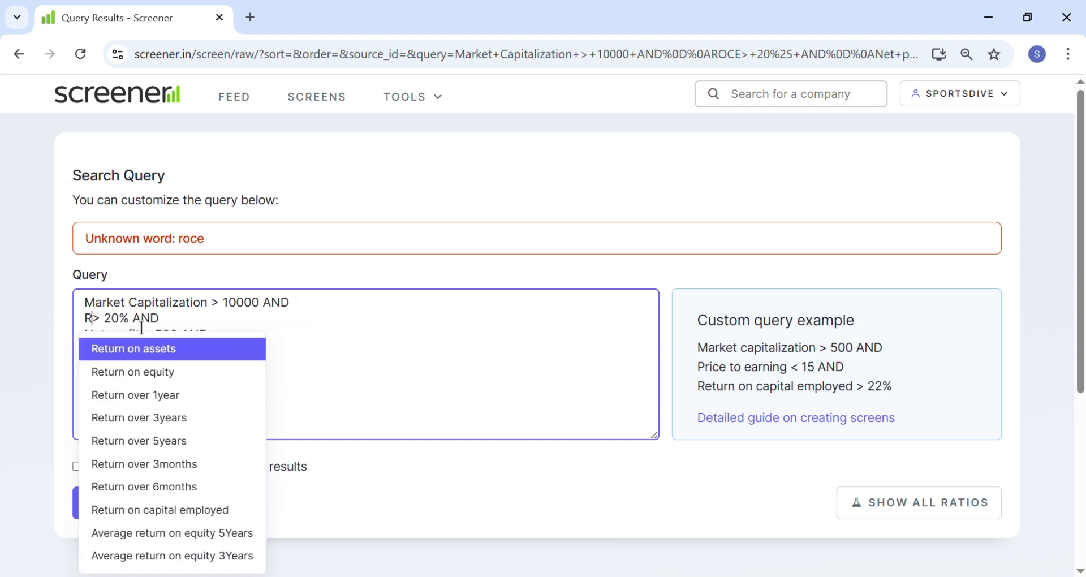
pyautogui.write('oce')
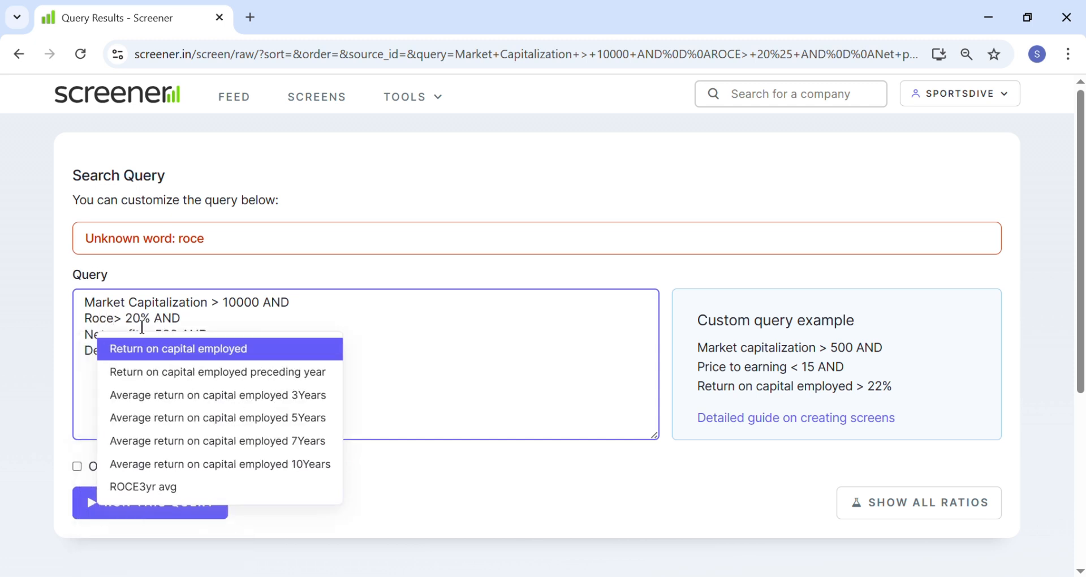
pyautogui.click(245, 361)
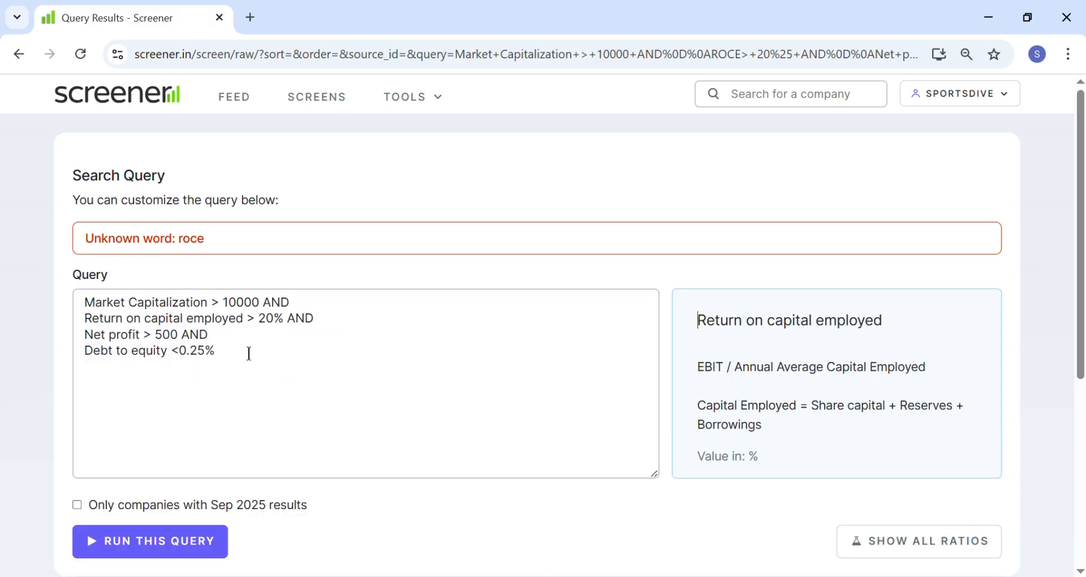
pyautogui.click(174, 549)
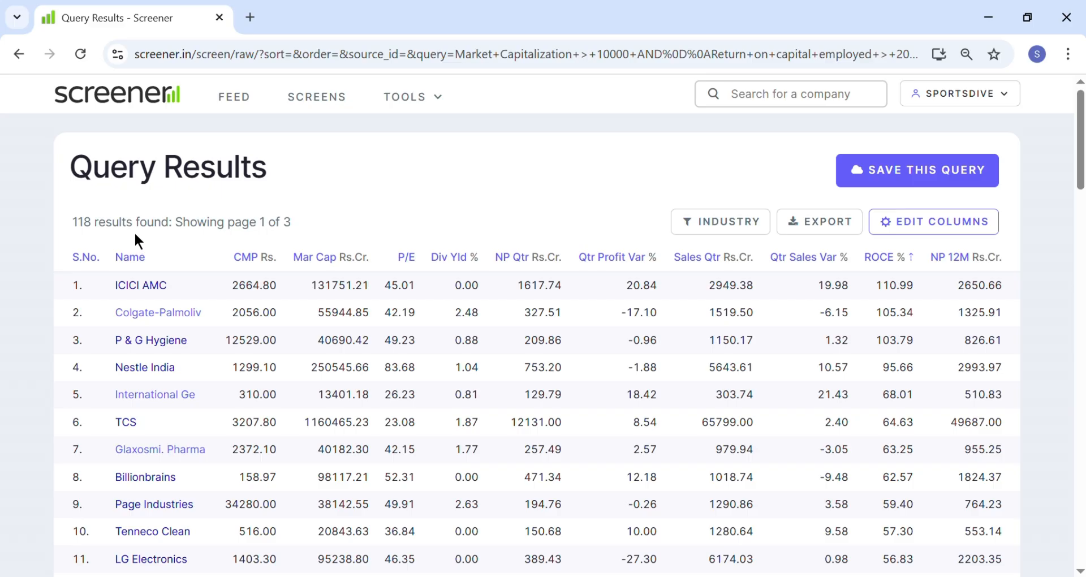
pyautogui.scroll(-6, 323, 308)
pyautogui.scroll(6, 334, 315)
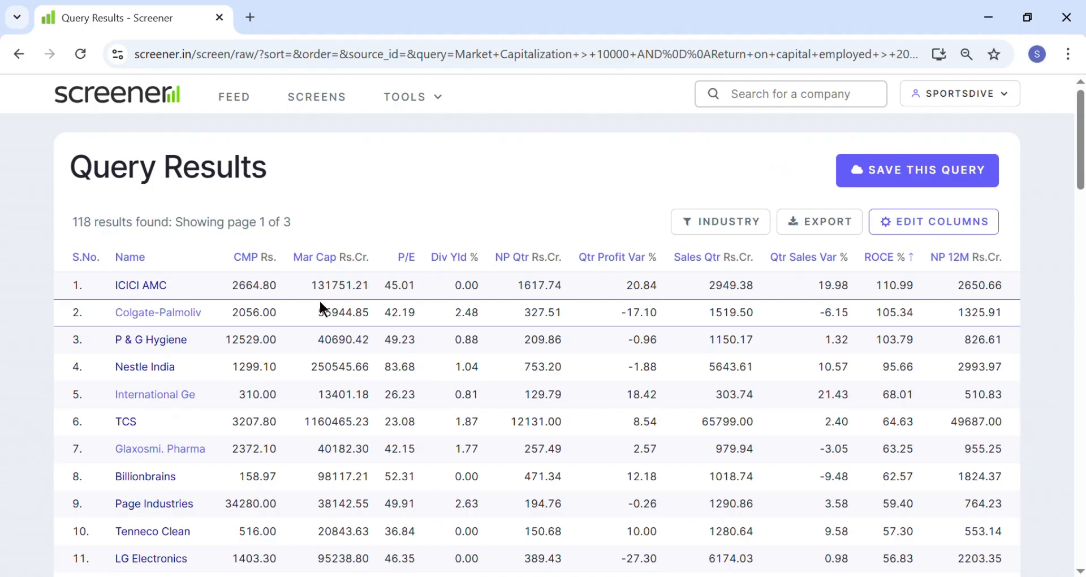